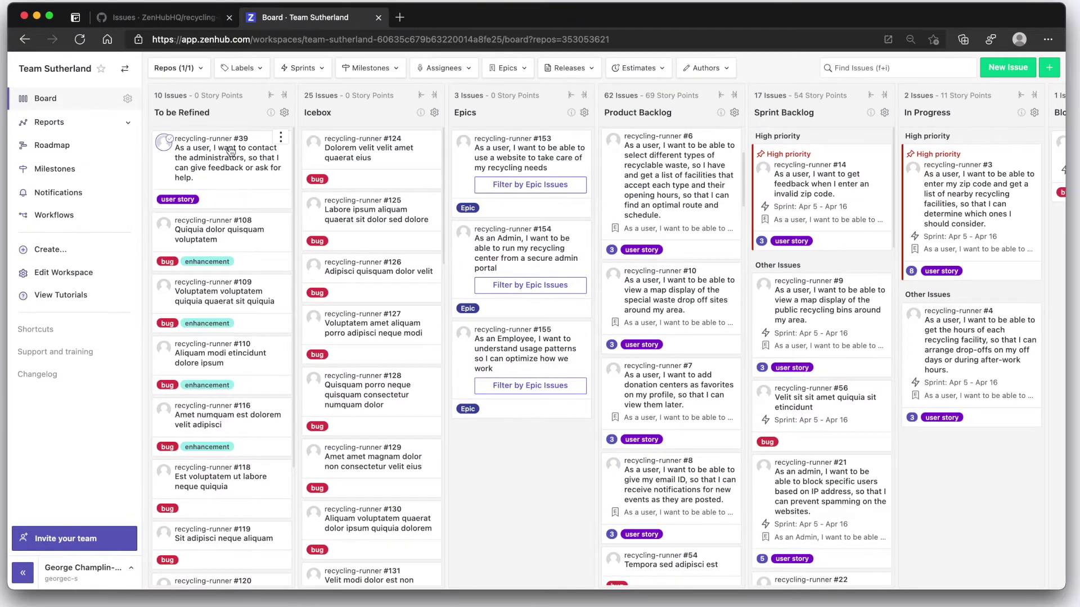
Filter the board by the issues of epic #153, look over its issues across the pipelines, and remove the epic filter.
scroll(230, 152, "right", 10)
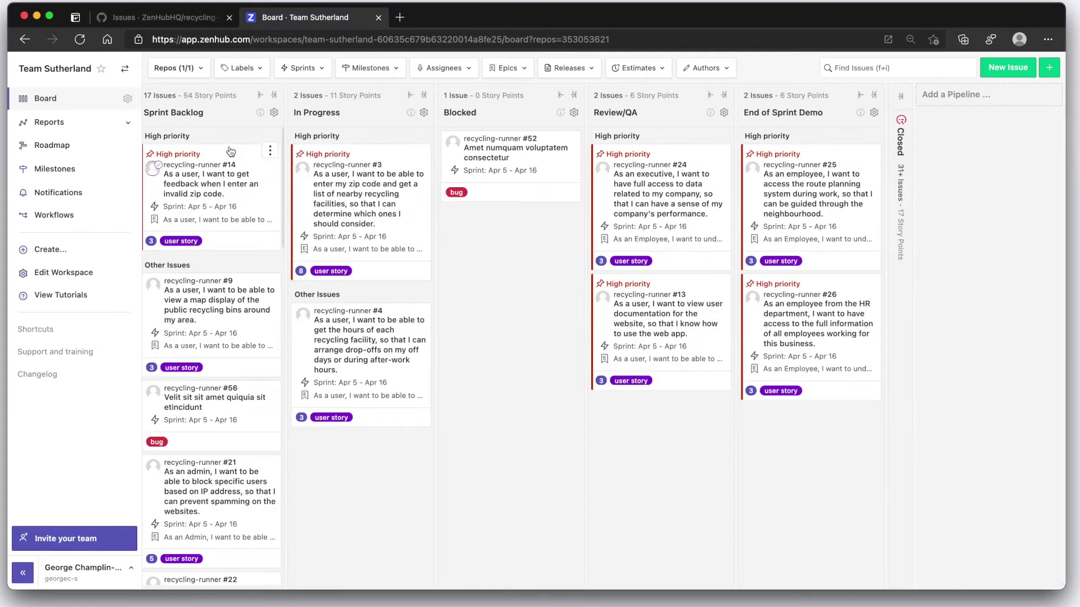
scroll(231, 151, "left", 10)
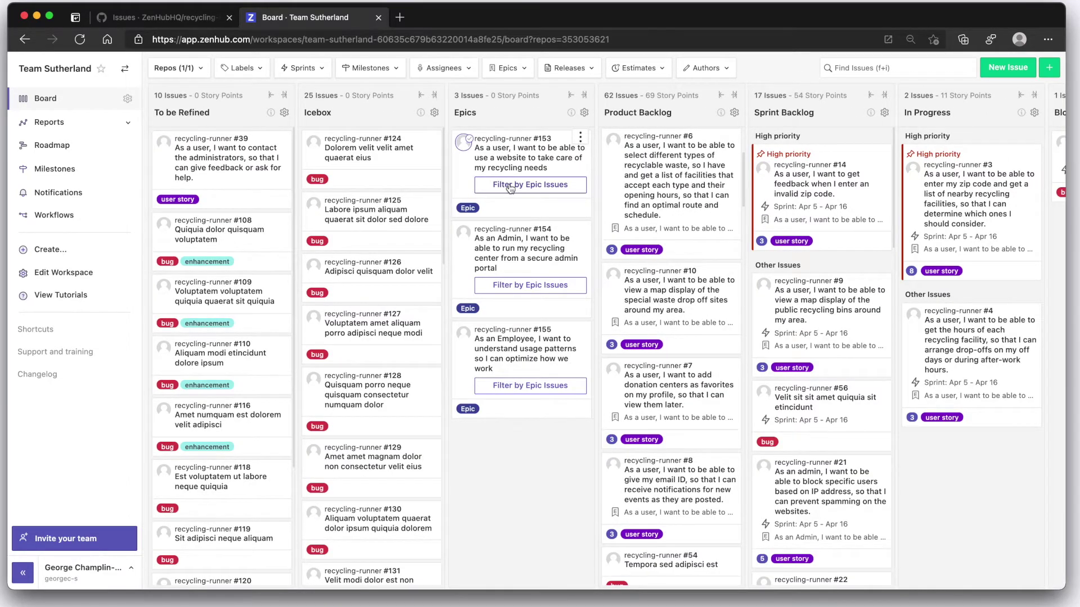
left_click(514, 185)
scroll(521, 254, "right", 7)
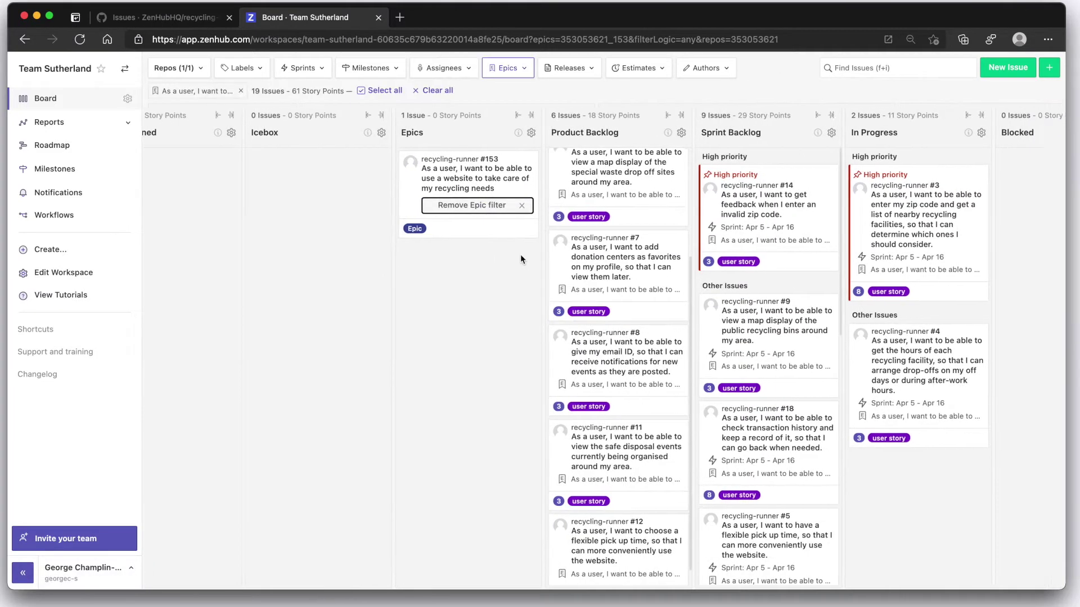
scroll(521, 260, "left", 3)
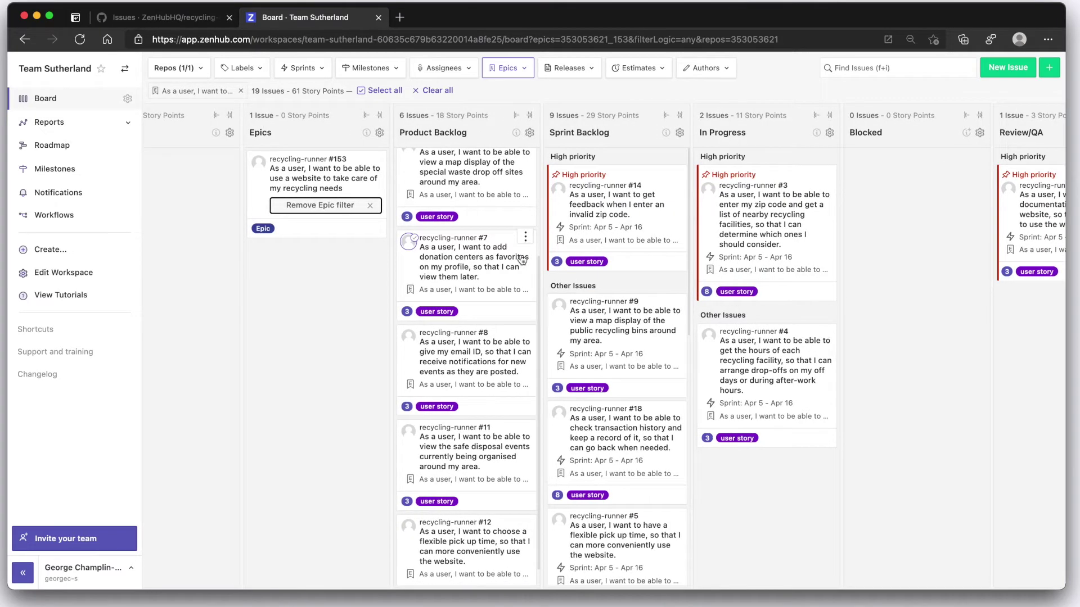
left_click(313, 204)
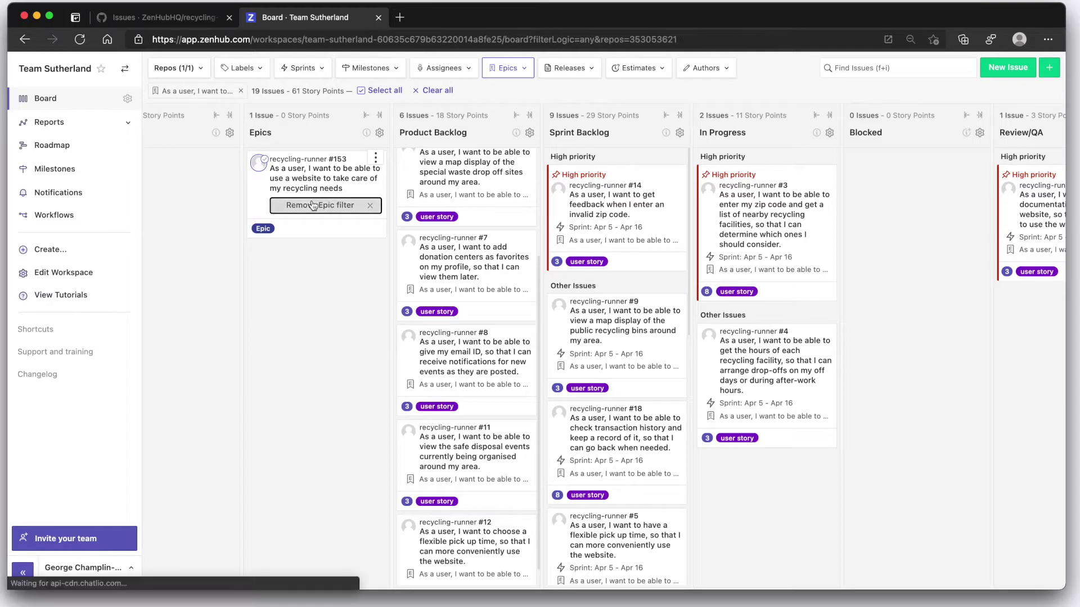
Start creating a new pipeline for the board.
left_click(1049, 67)
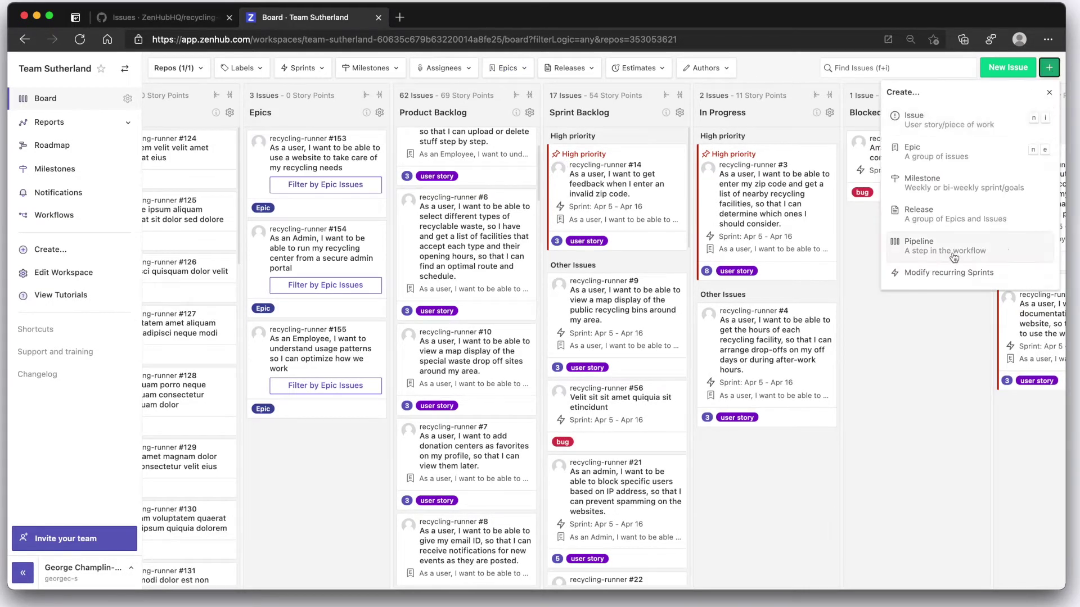
left_click(958, 245)
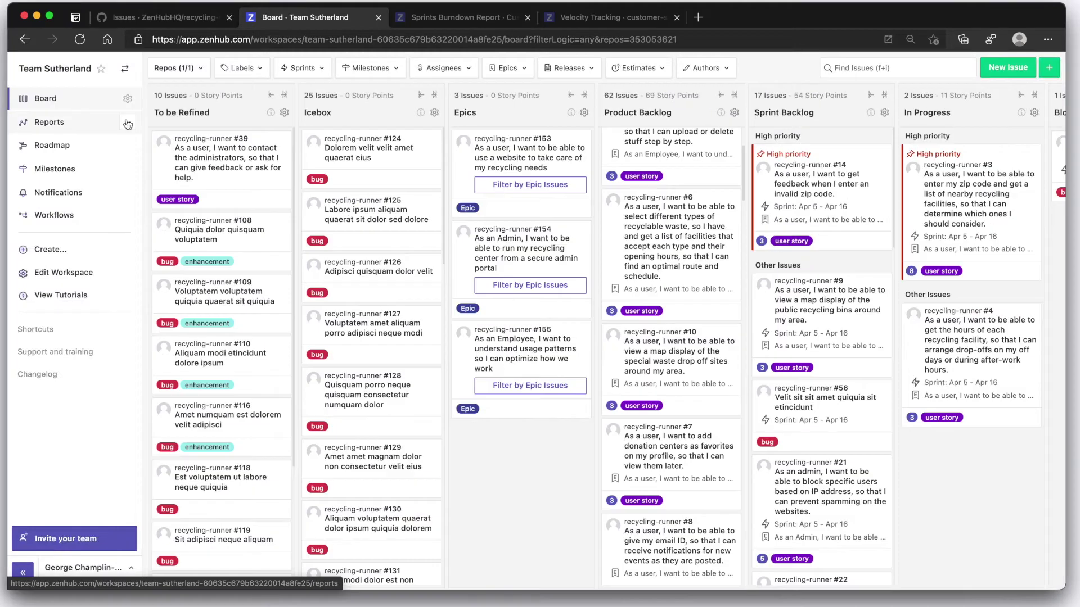
List the available reports, view the sprint burndown and velocity tracking reports, and return to the Team Sutherland board.
left_click(128, 122)
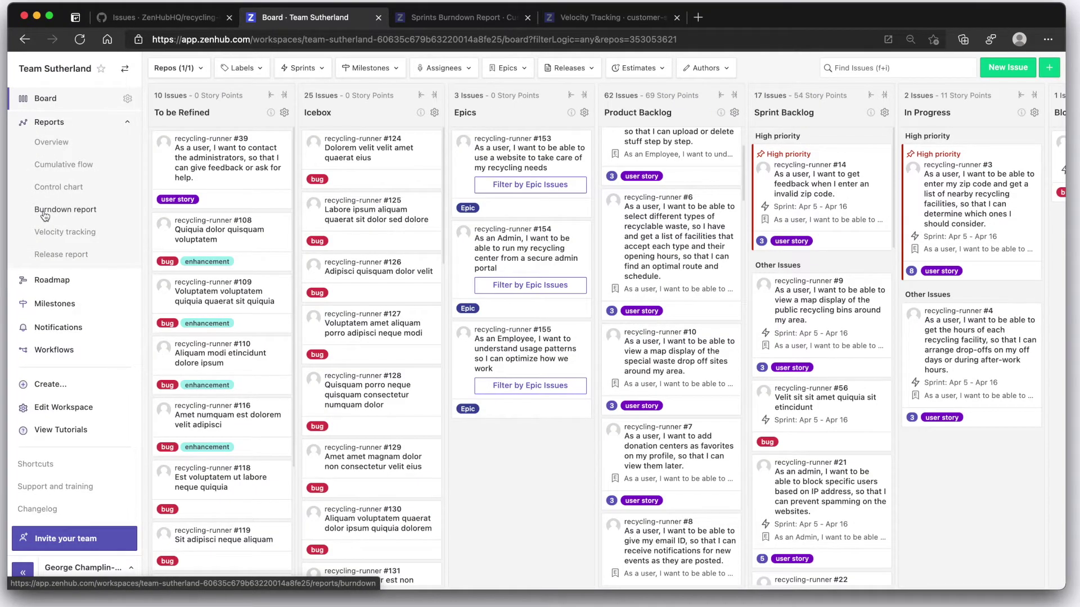
left_click(408, 21)
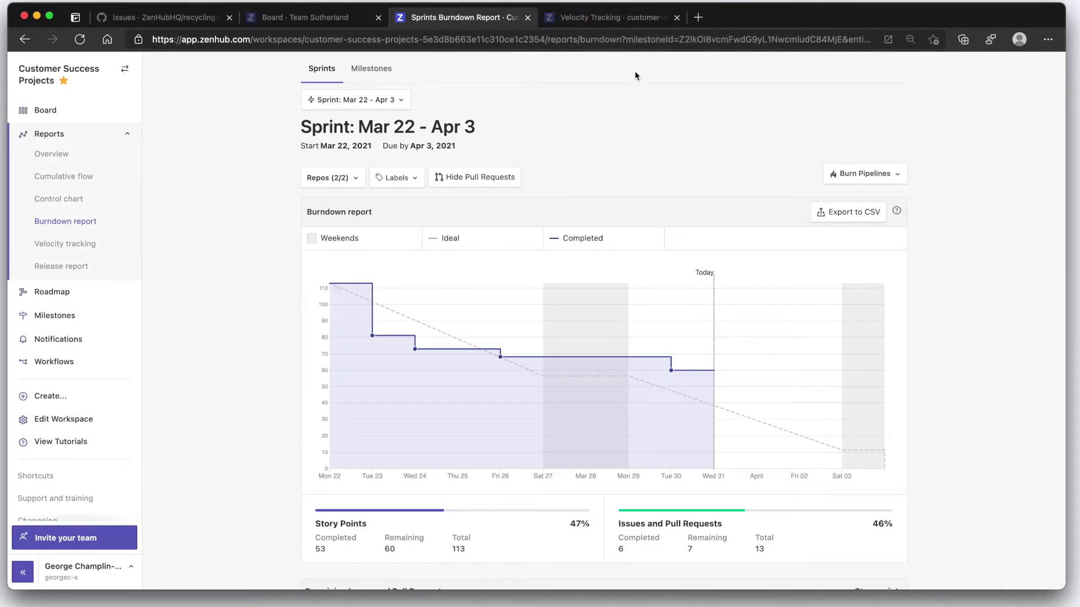
left_click(615, 17)
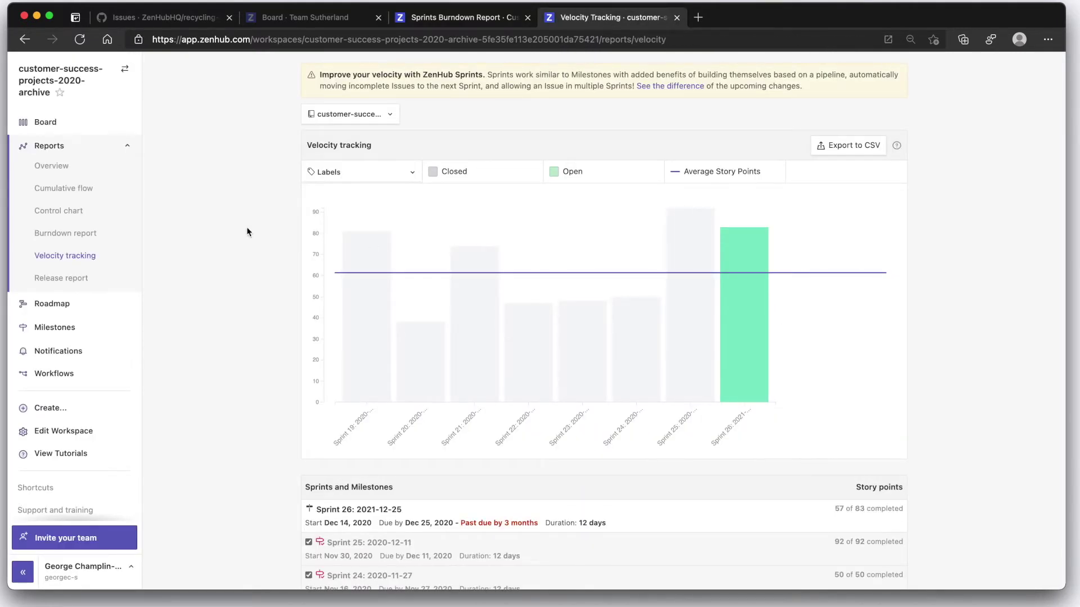
left_click(445, 17)
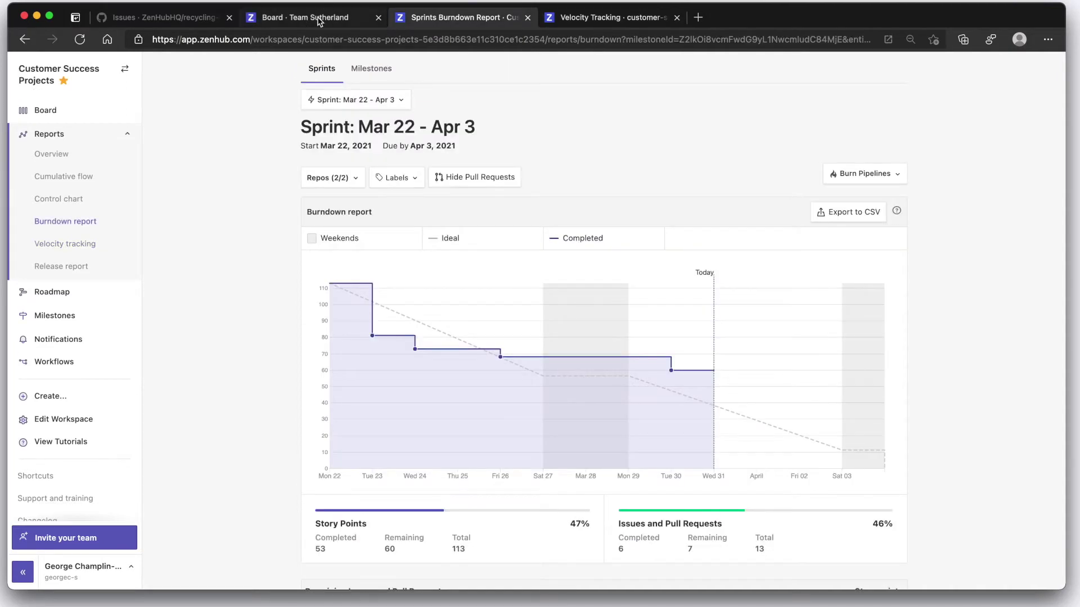
left_click(292, 17)
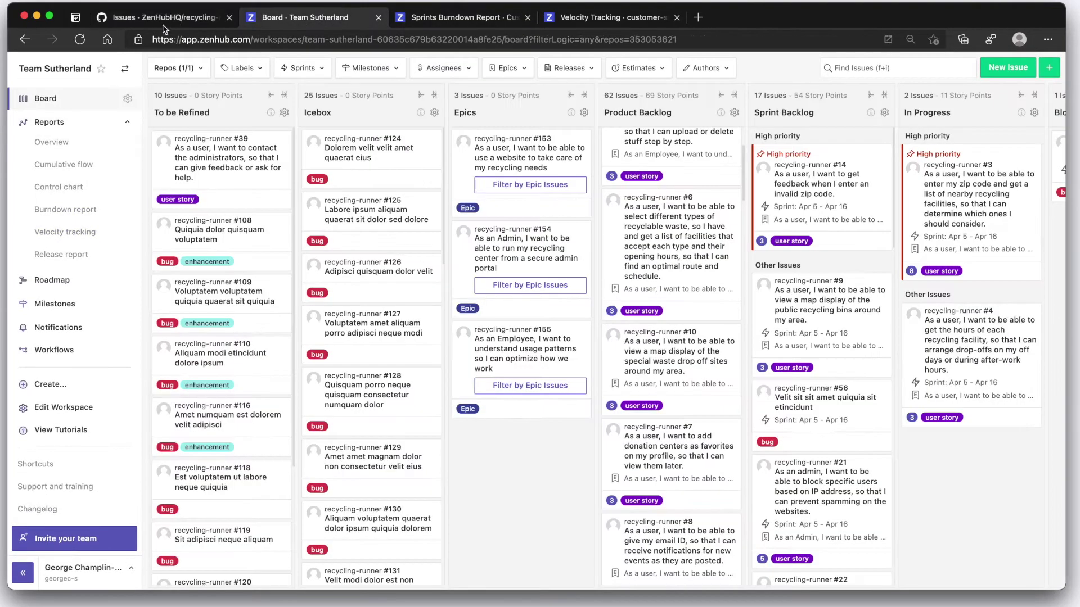
Apply the documentation label to issues #108, #109, #110 and #116 in the To be Refined pipeline.
left_click(164, 234)
left_click(164, 297)
left_click(164, 359)
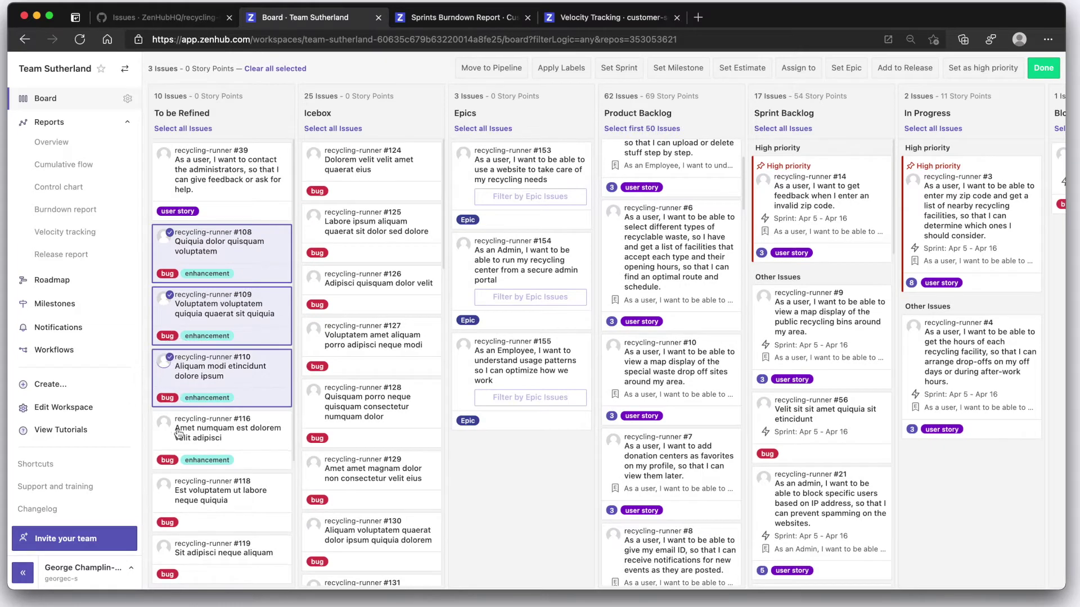
left_click(165, 422)
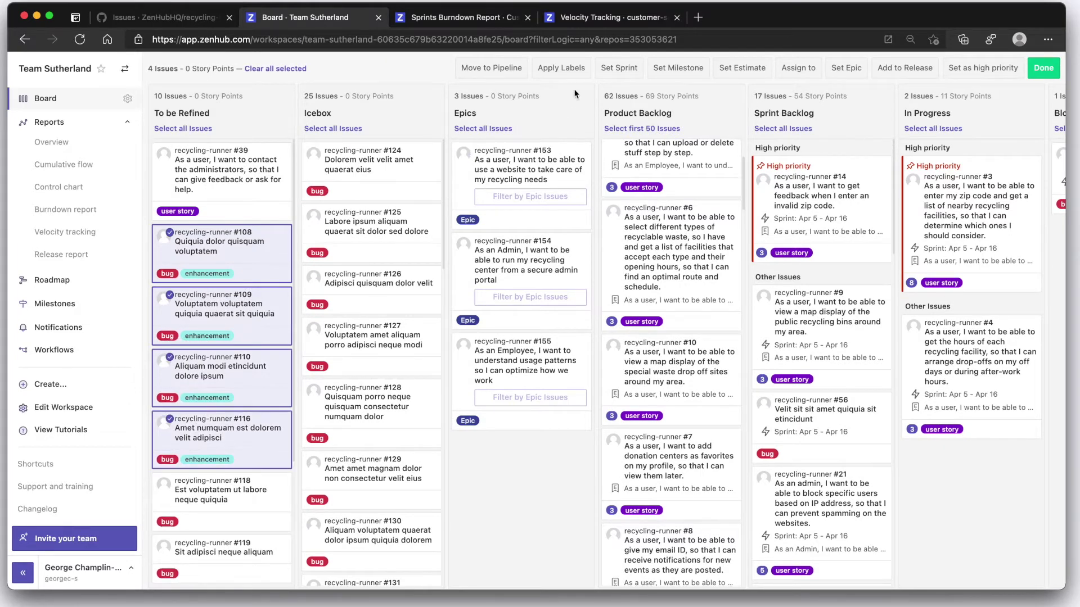
left_click(561, 68)
left_click(532, 227)
left_click(613, 481)
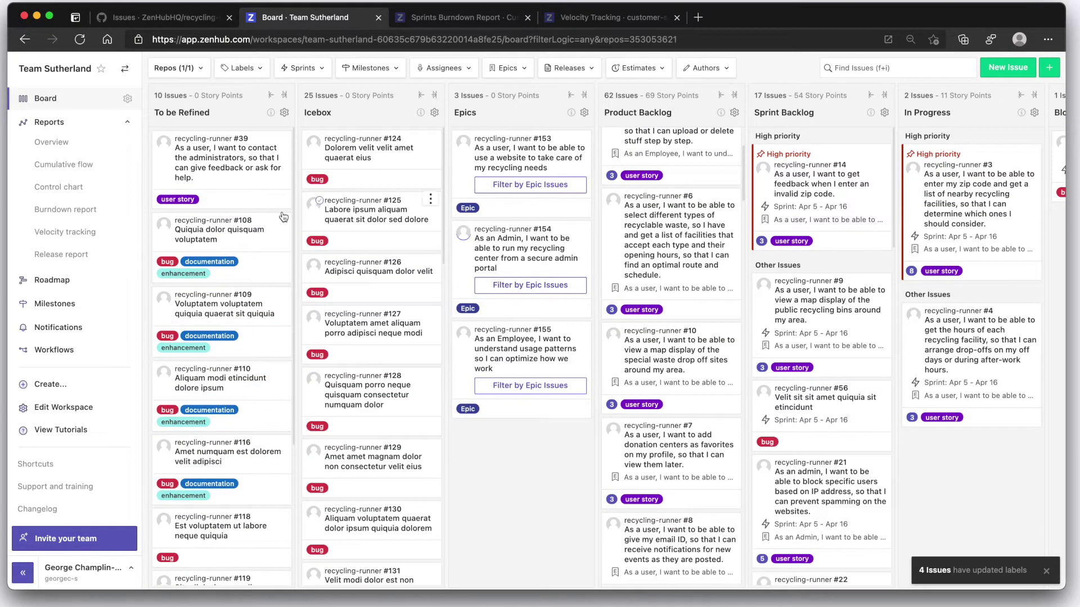
Open issue #39, set its estimate to 5 and add it to Sprint: Apr 5 - Apr 16.
left_click(219, 165)
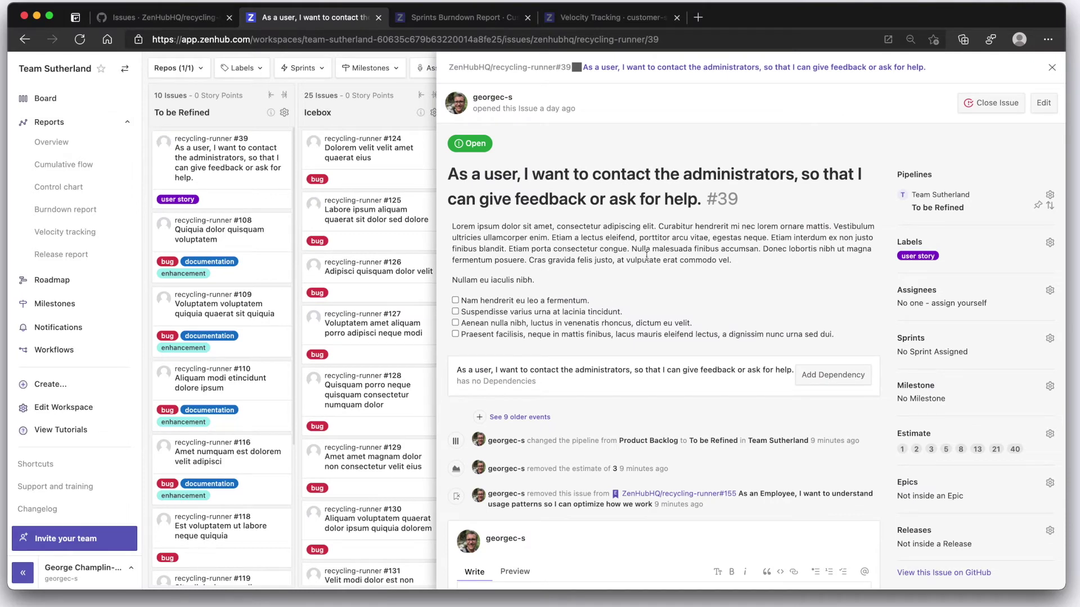
left_click(945, 450)
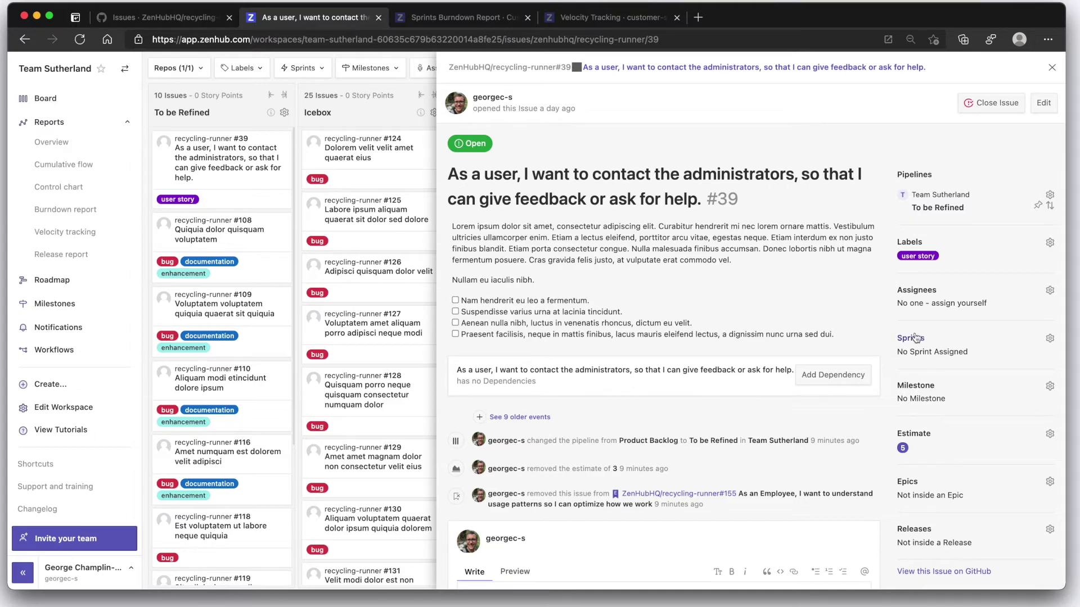
left_click(916, 341)
left_click(957, 464)
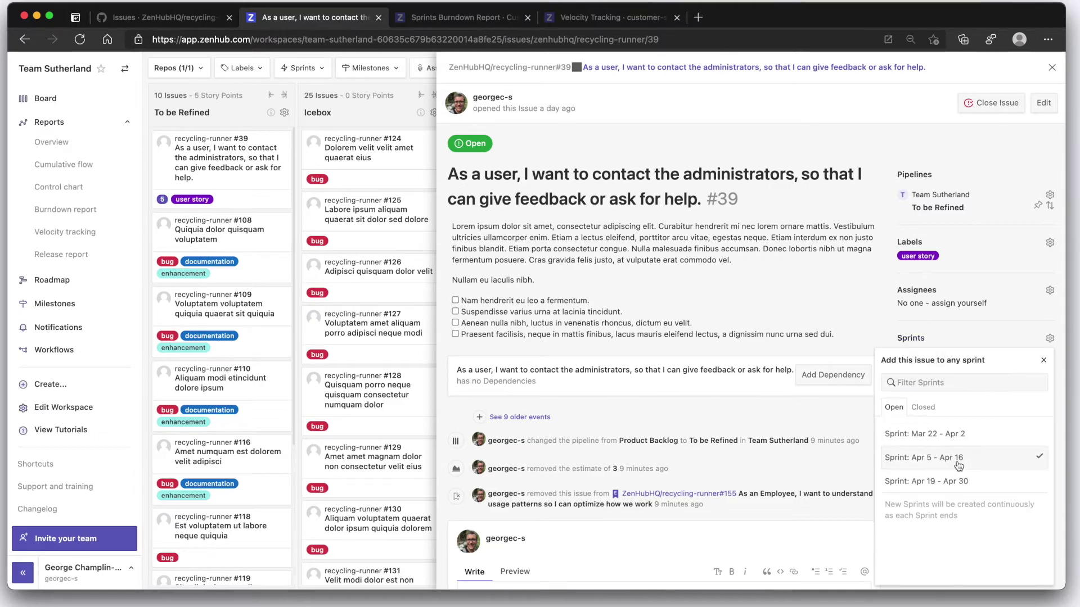
Move issue #39 to the top of the Product Backlog pipeline and close the issue's details.
left_click(943, 209)
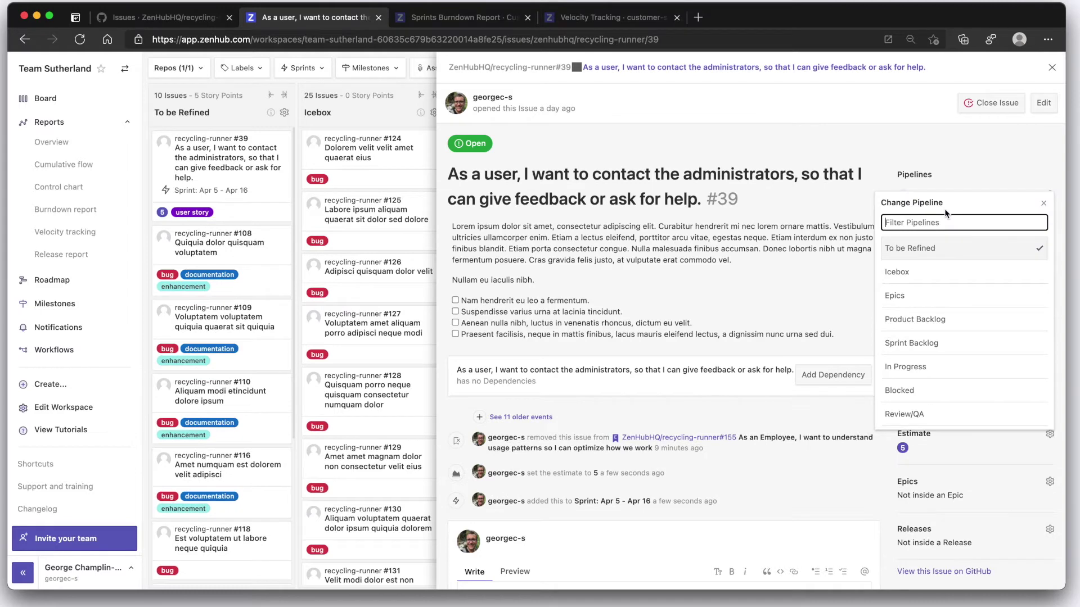
left_click(930, 319)
left_click(1051, 208)
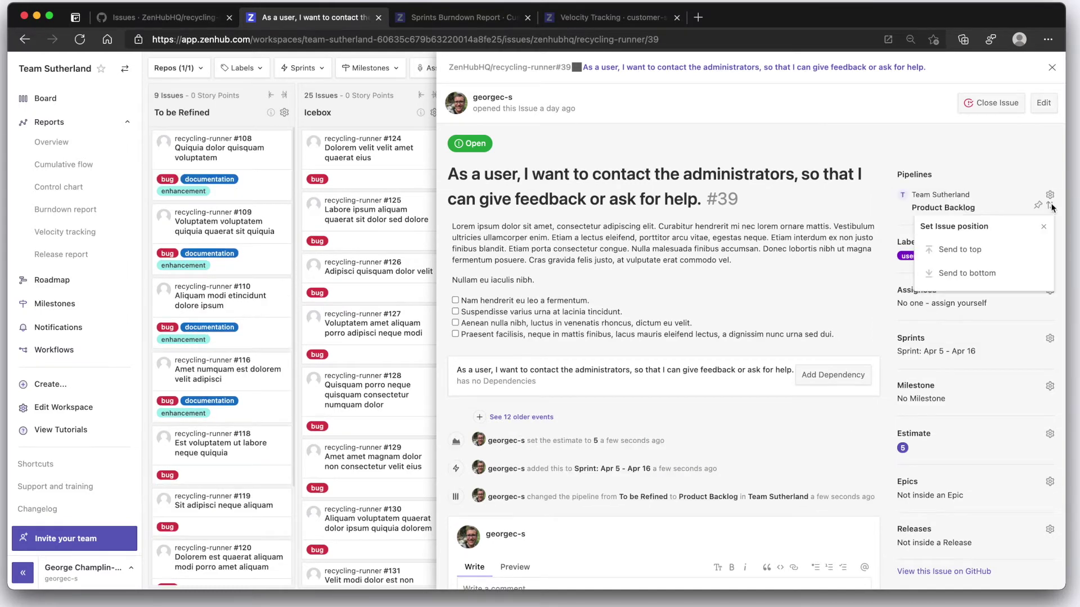
left_click(978, 249)
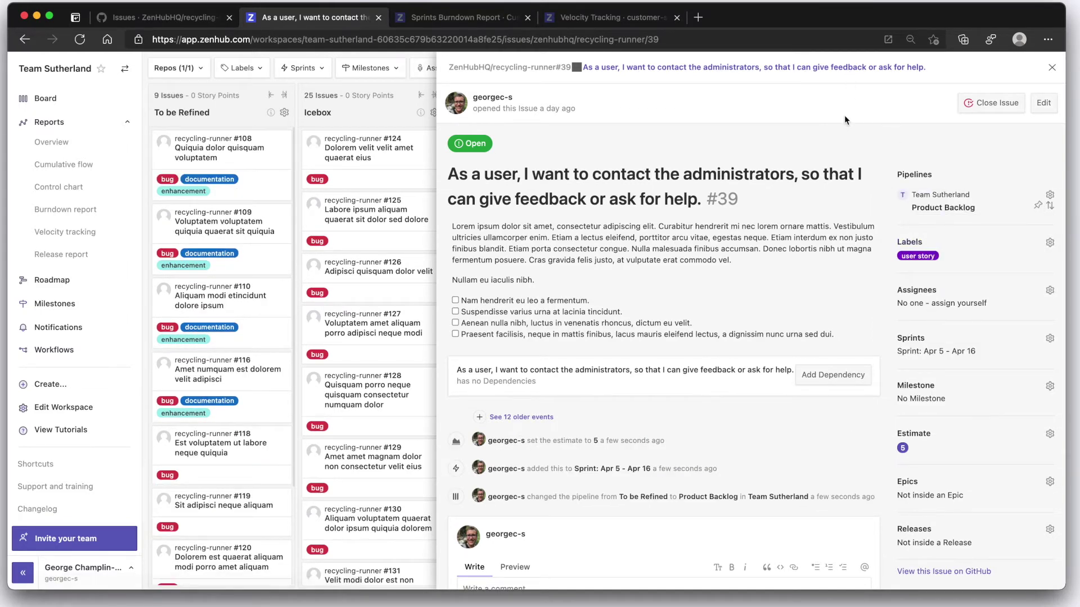
left_click(1051, 67)
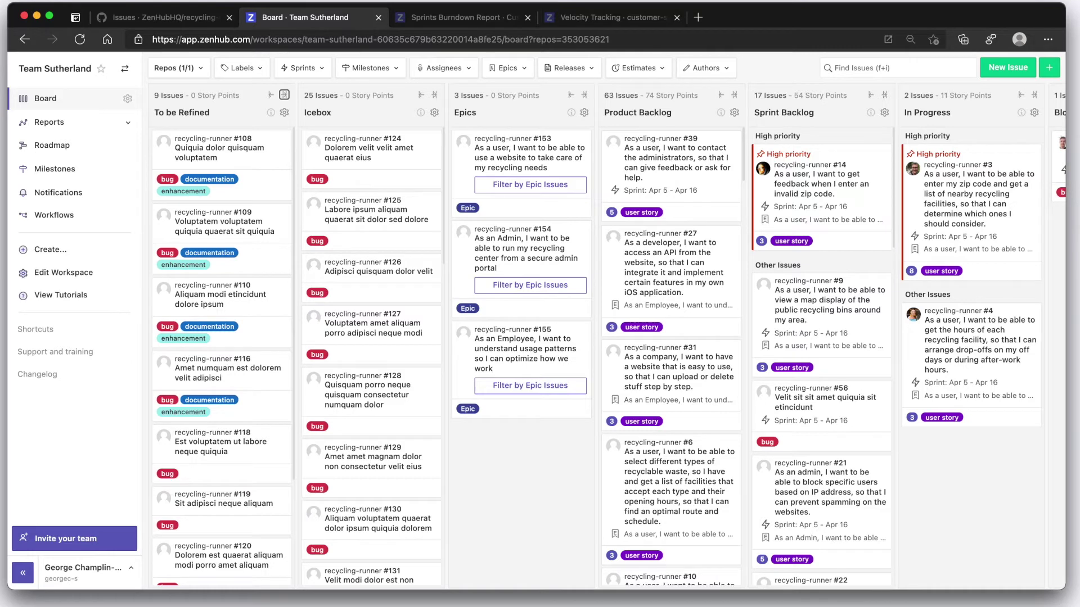
Collapse the To be Refined, Icebox and Product Backlog pipelines as well as the navigation sidebar.
left_click(270, 95)
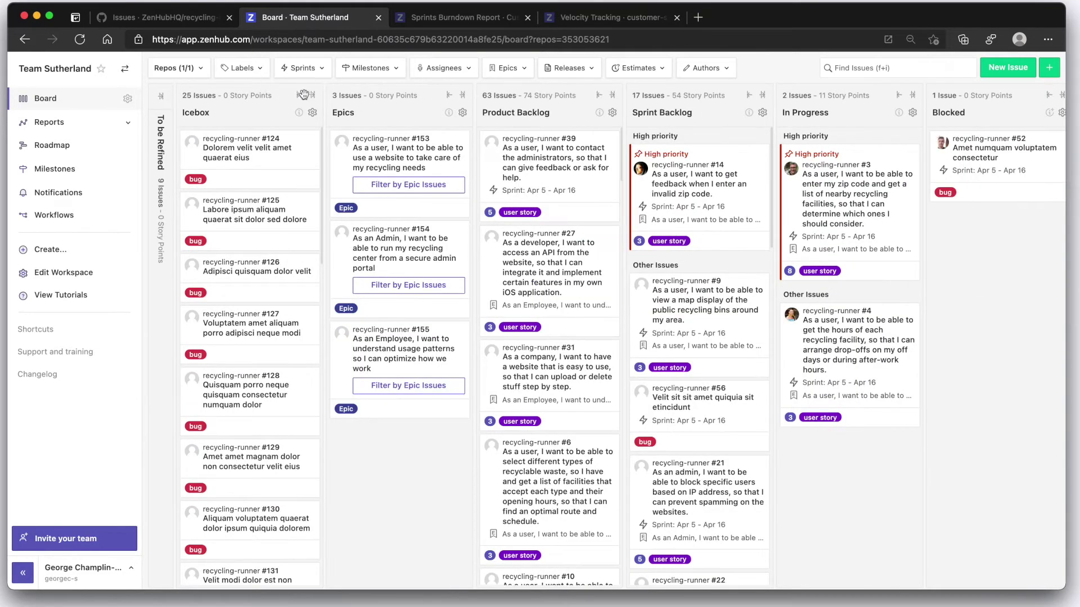
left_click(304, 94)
left_click(476, 95)
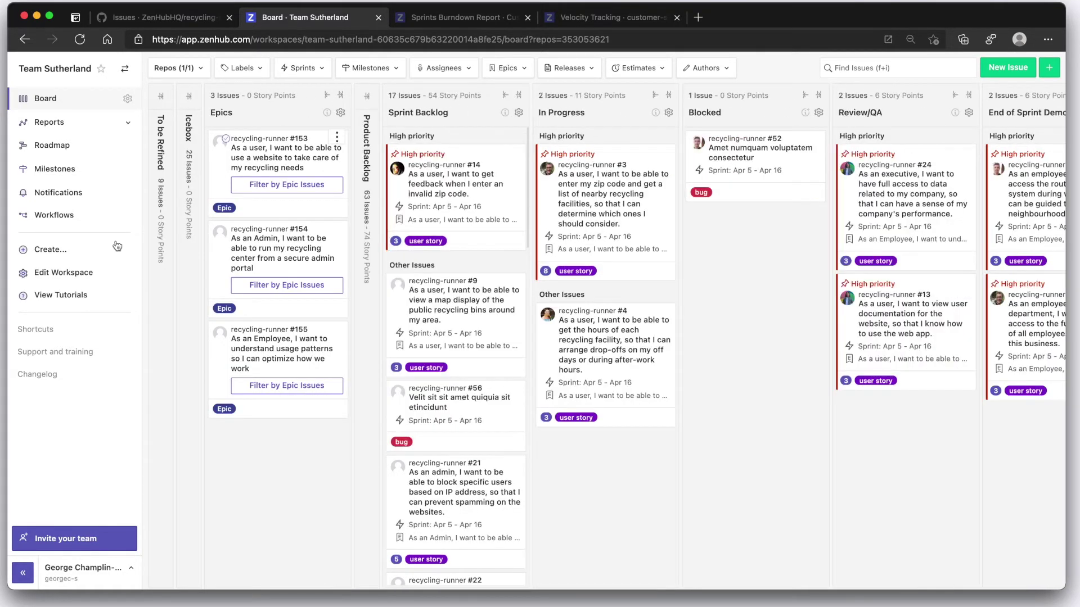
left_click(22, 572)
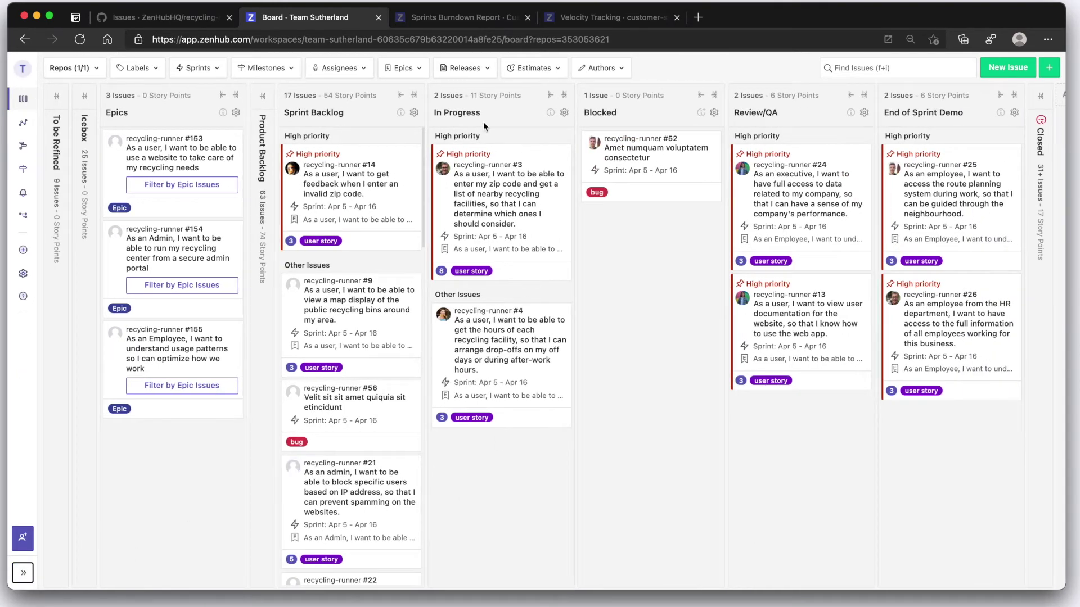
Review the board filtered by the first named assignee and by the second named assignee, clearing each filter.
left_click(339, 67)
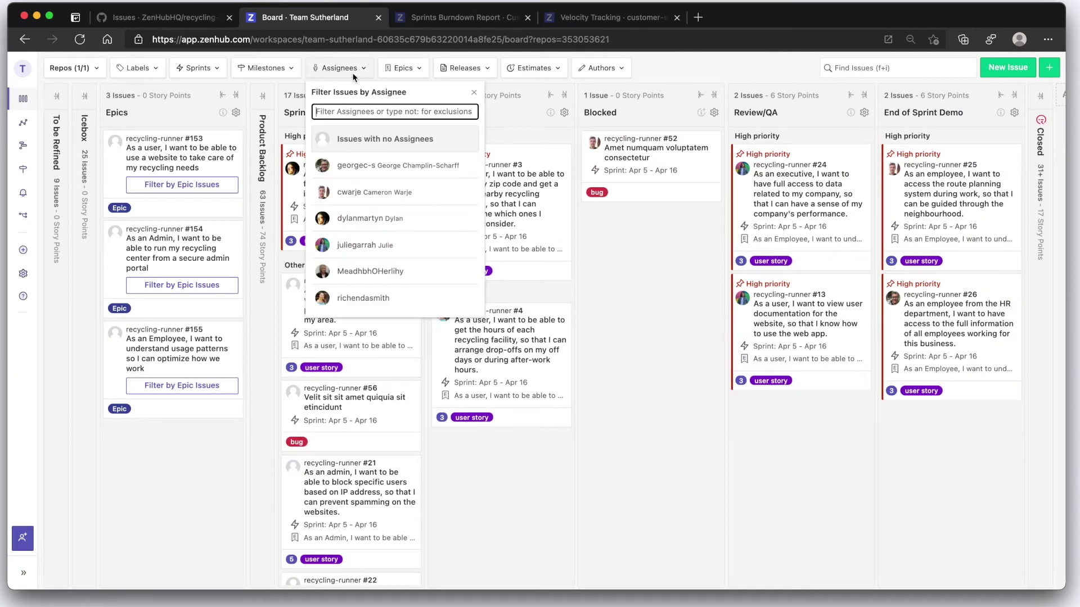
left_click(418, 170)
left_click(677, 323)
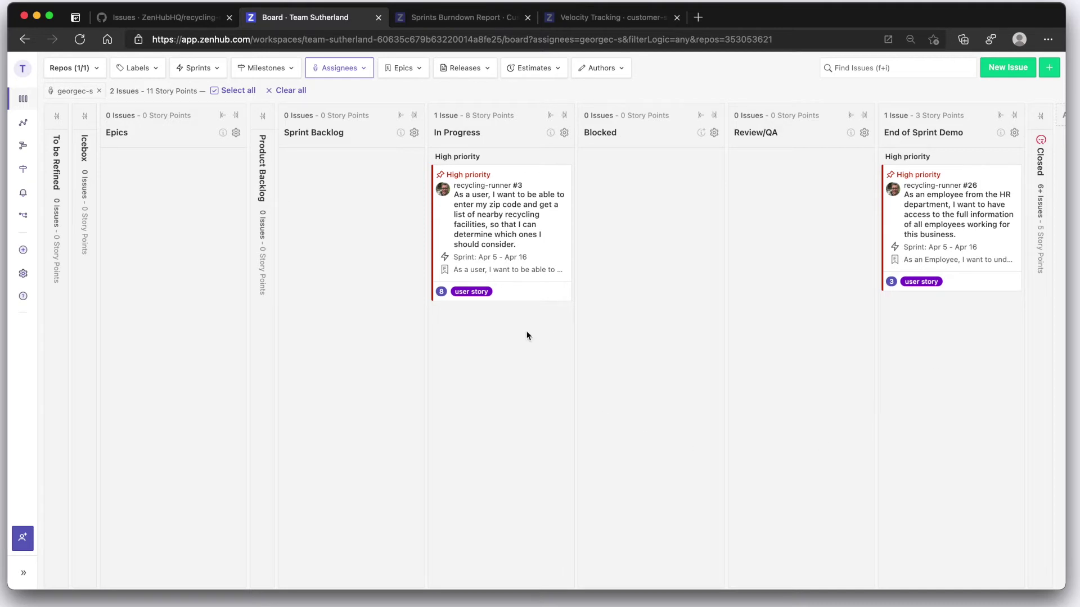
left_click(288, 90)
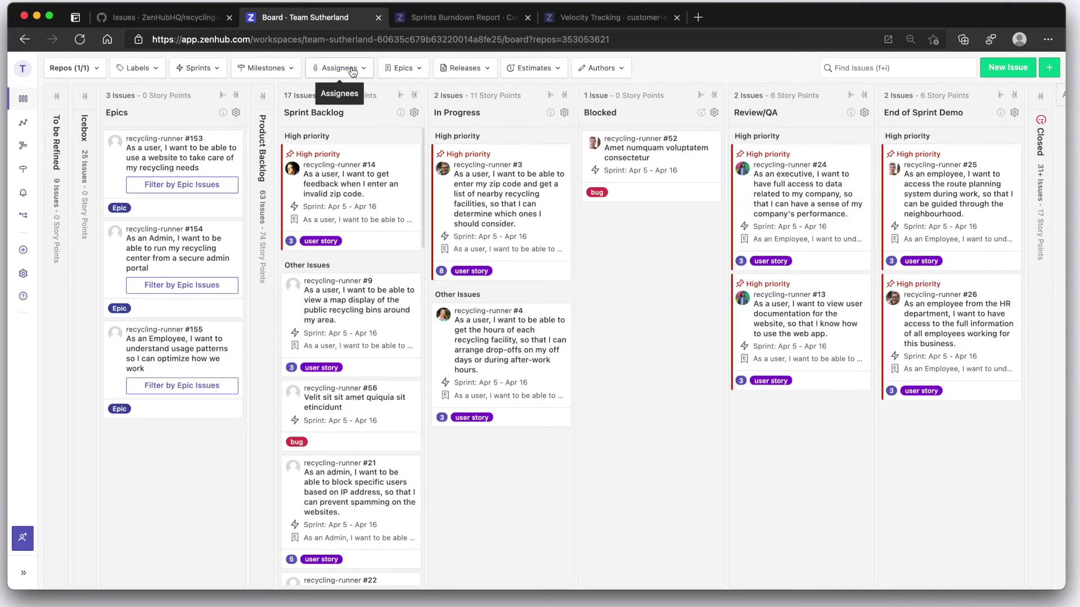
left_click(352, 69)
left_click(360, 192)
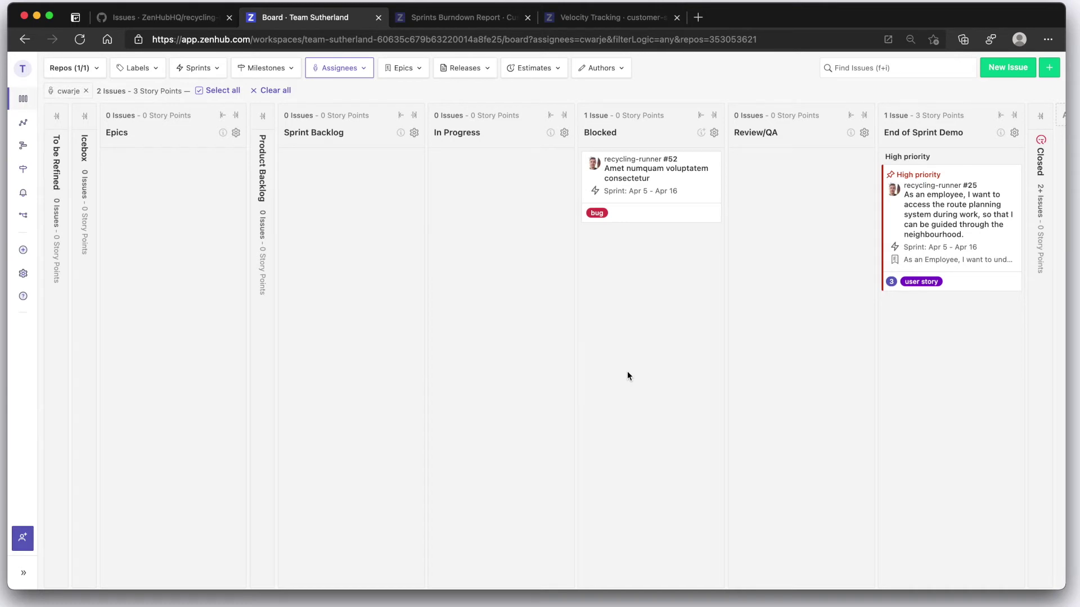
left_click(275, 90)
Filter the board by the third named assignee, move issue #14 from Sprint Backlog to In Progress, and clear the filter.
left_click(348, 68)
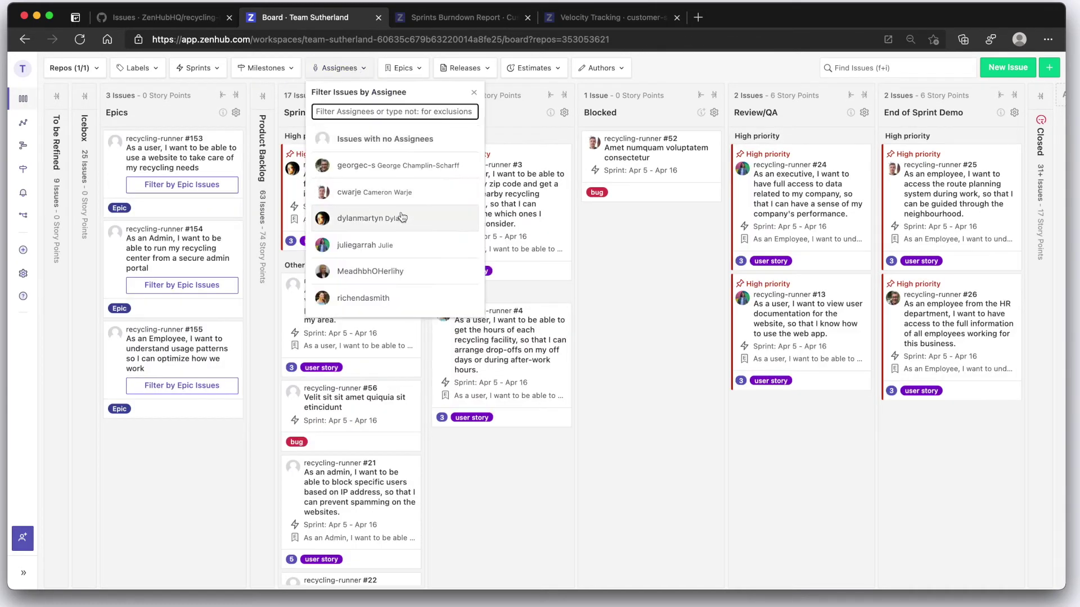
left_click(401, 218)
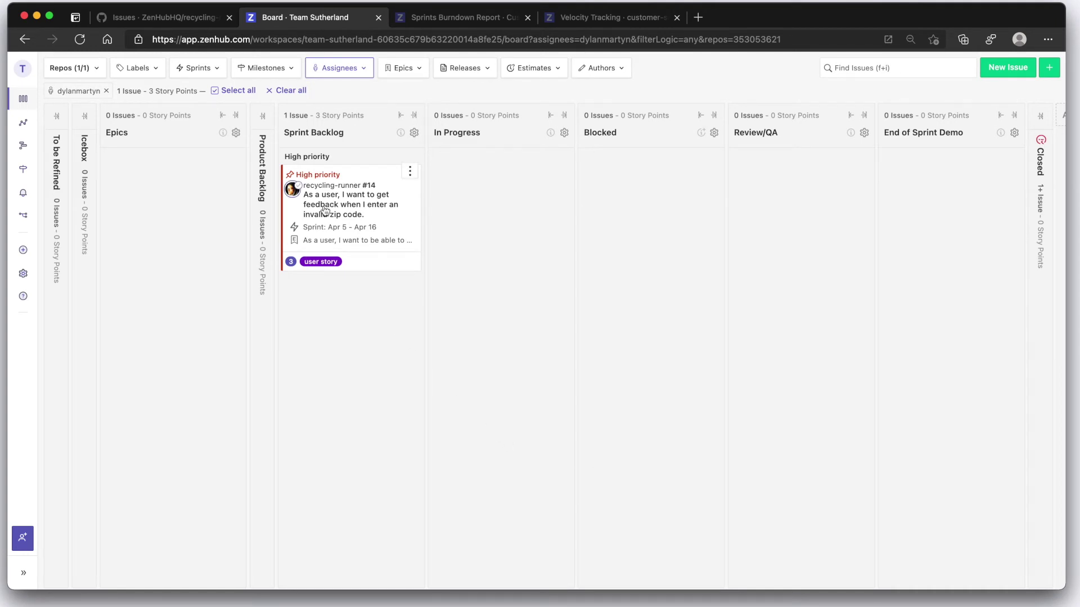
left_click_drag(324, 210, 506, 197)
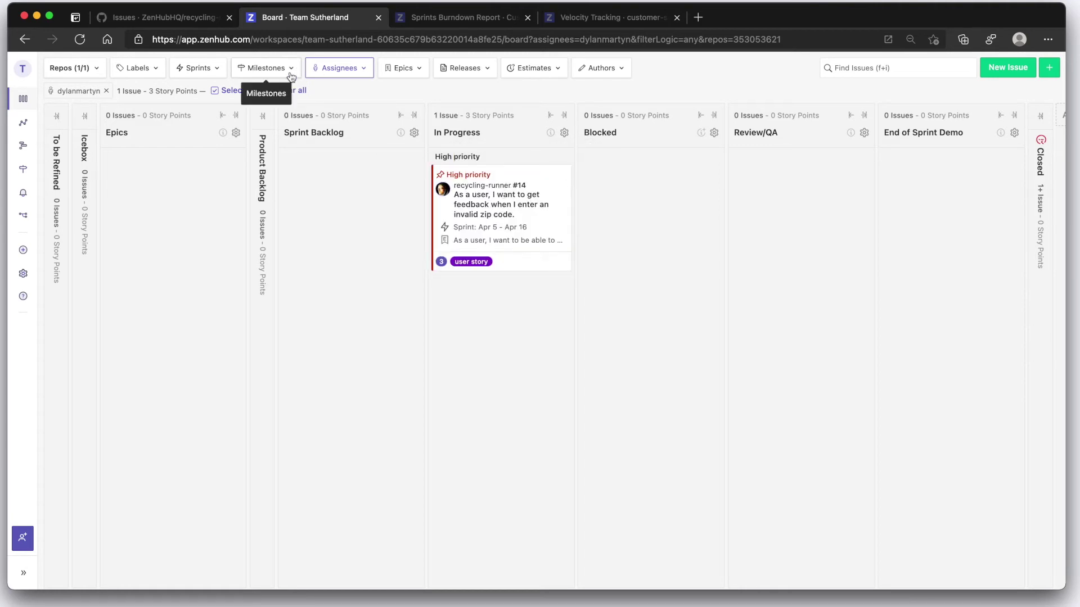
left_click(288, 91)
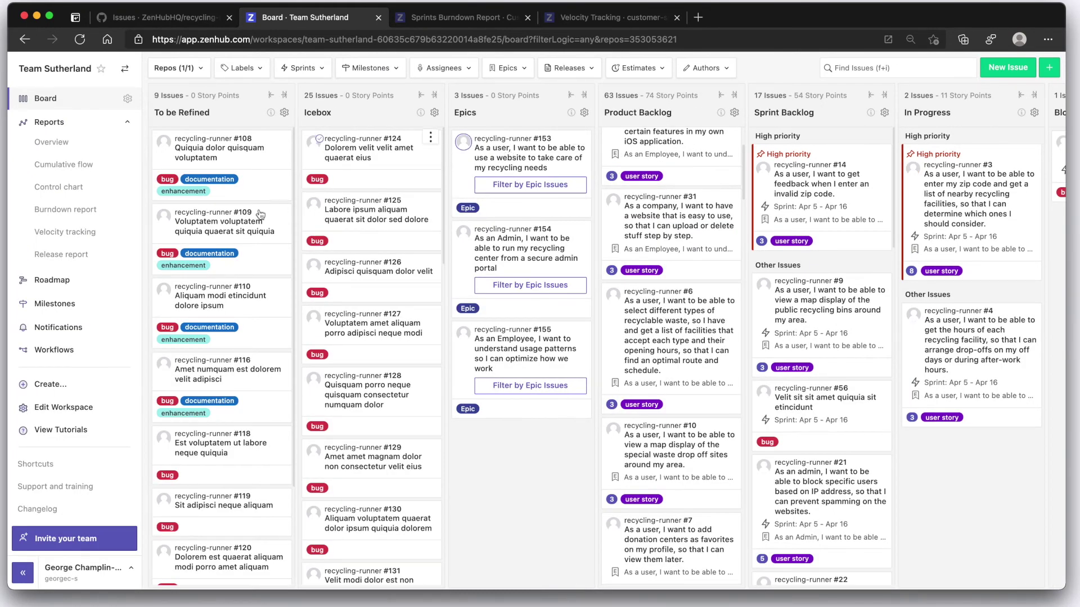
Open the roadmap and reschedule the secure admin portal epic to Mar 1 - Apr 16 and finally to Mar 16 - May 1.
left_click(52, 280)
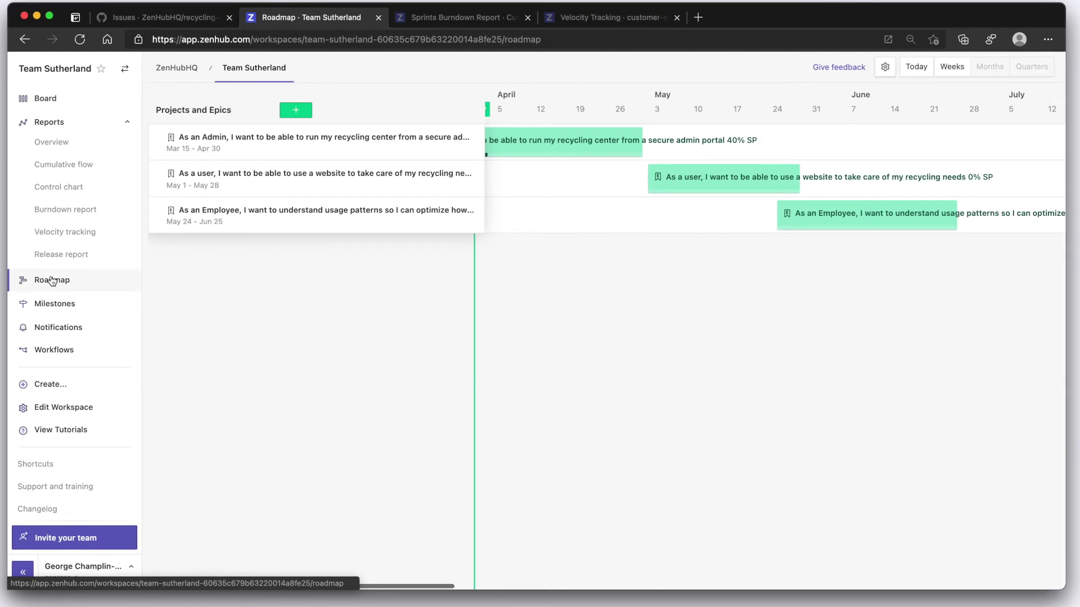
scroll(615, 287, "left", 3)
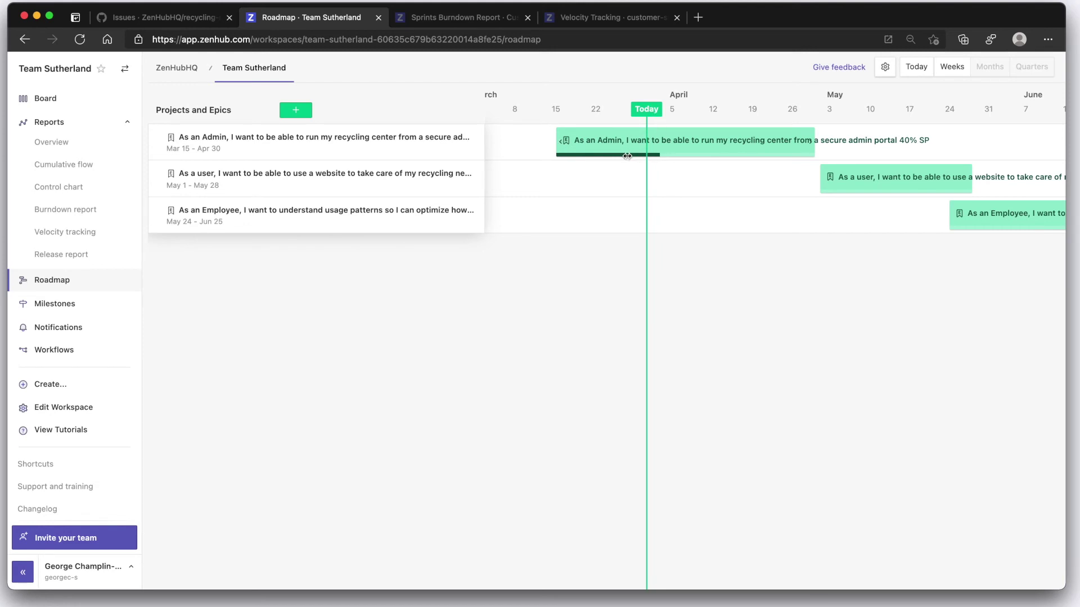
left_click_drag(726, 147, 646, 141)
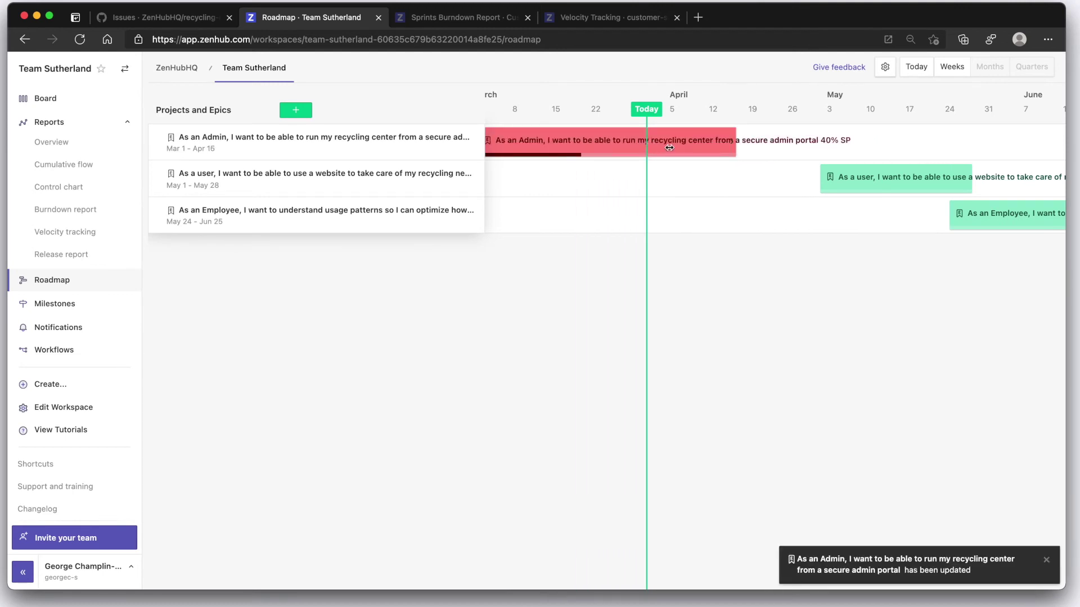
left_click_drag(669, 147, 752, 143)
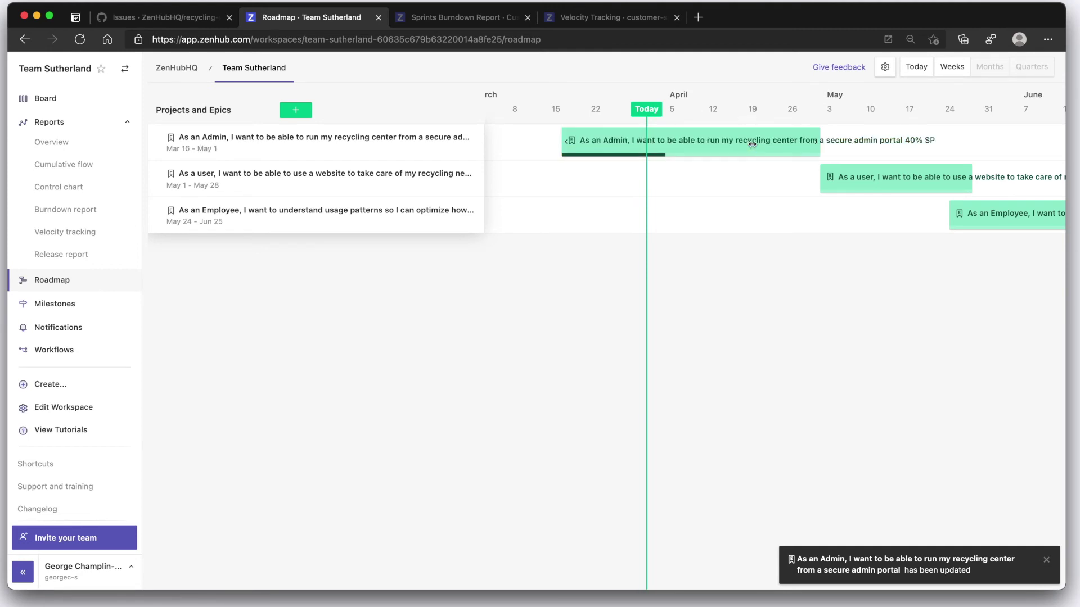